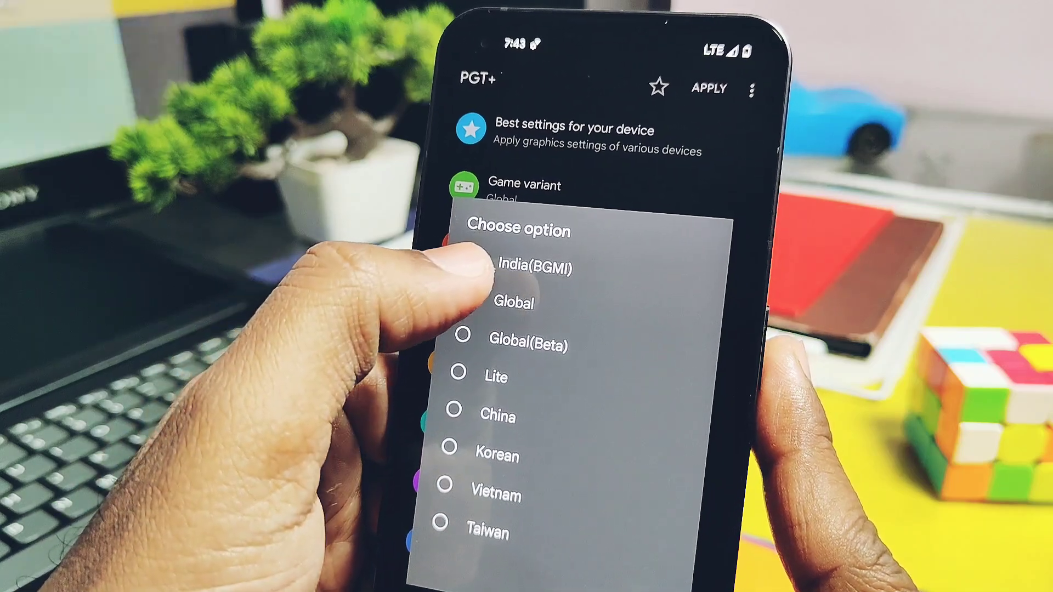
# Choose India (BGMI) as PGT+'s game variant.
pyautogui.click(501, 265)
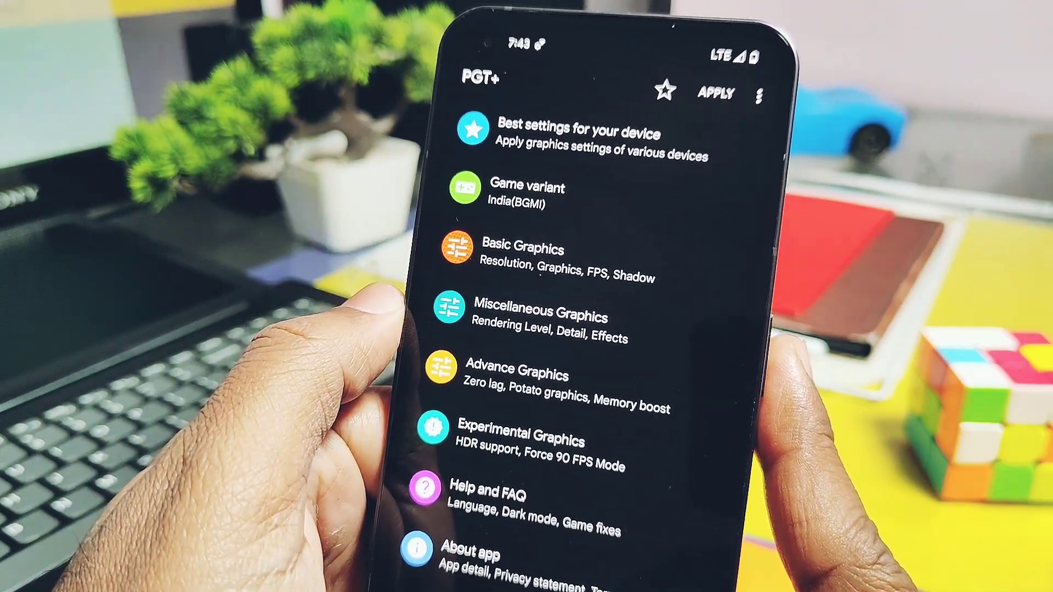
# Set Basic Graphics to Smooth quality and the 120FPS (Experimental) frame rate.
pyautogui.click(494, 259)
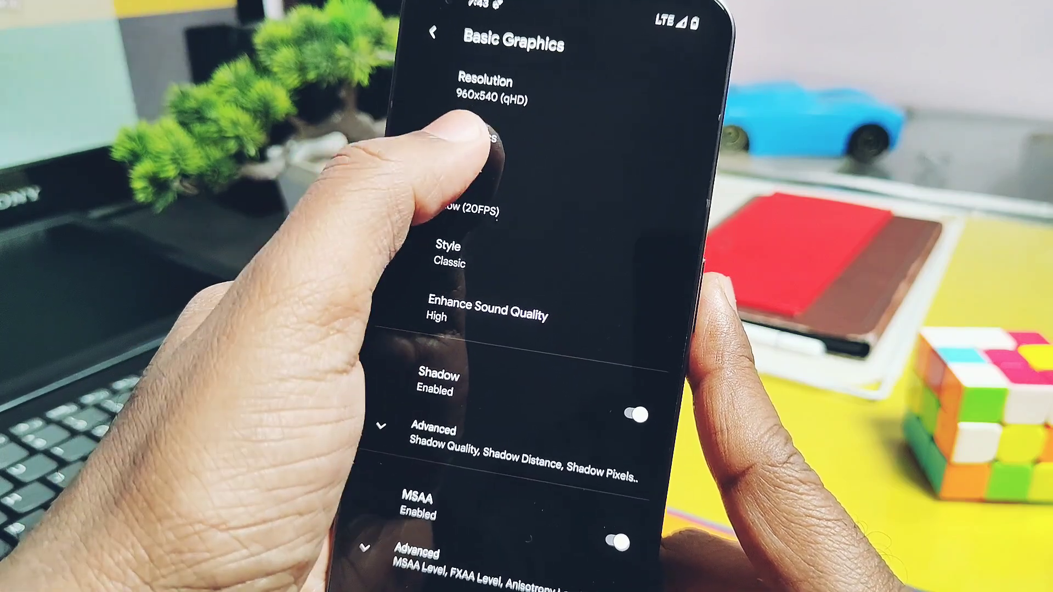
pyautogui.click(515, 189)
pyautogui.click(494, 247)
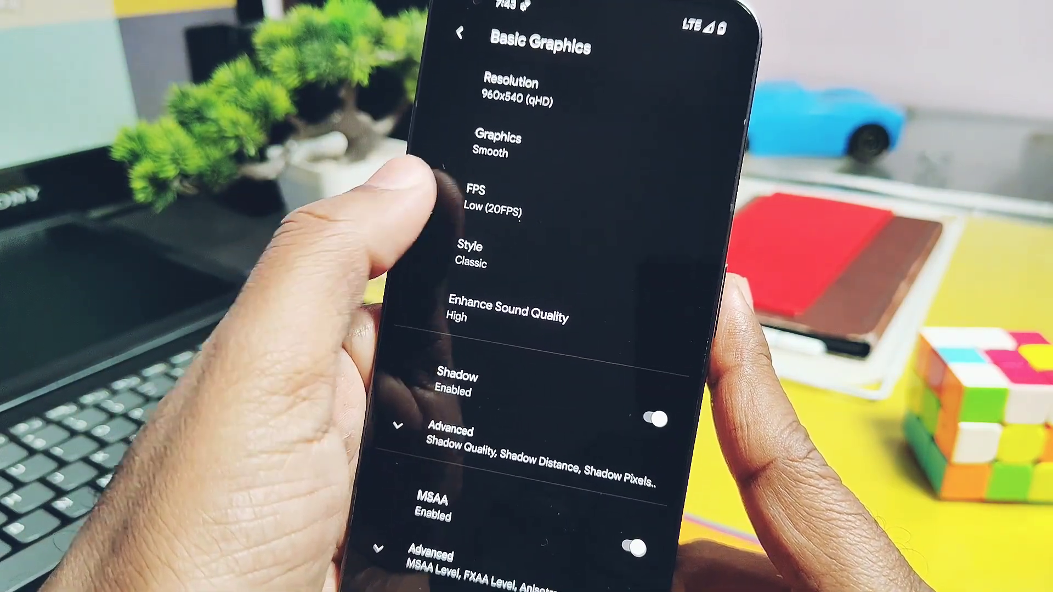
pyautogui.click(492, 201)
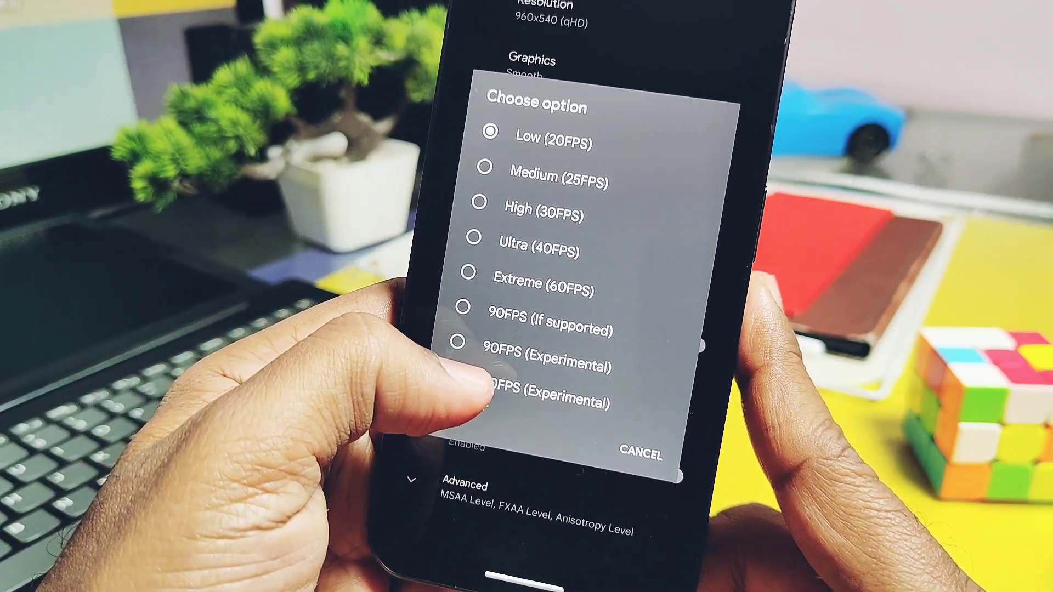
pyautogui.click(492, 398)
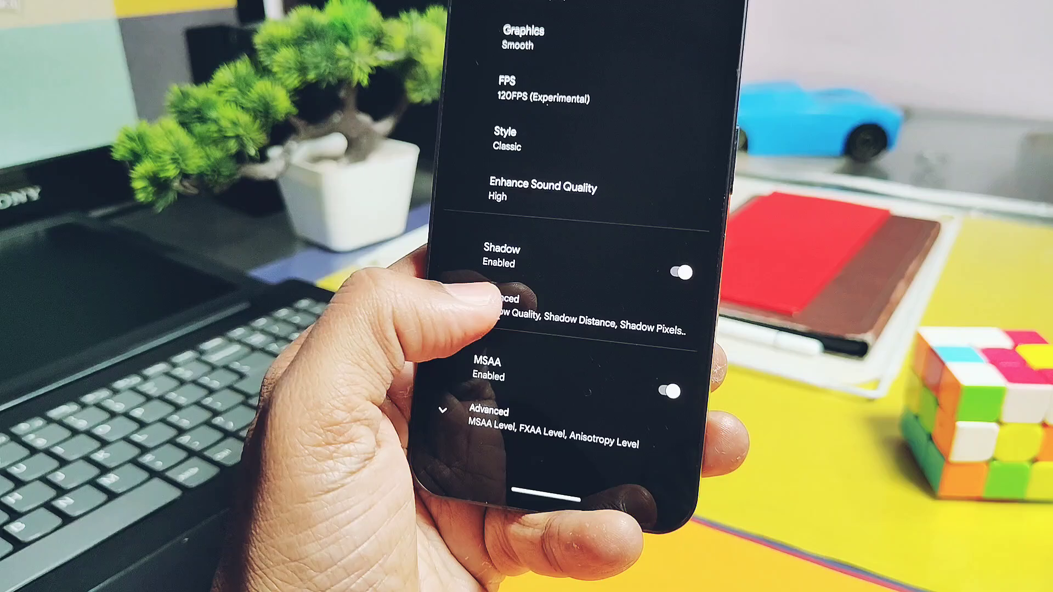
# Apply the settings, allowing PGT+ storage access to the com.pubg.imobile folder.
pyautogui.click(491, 275)
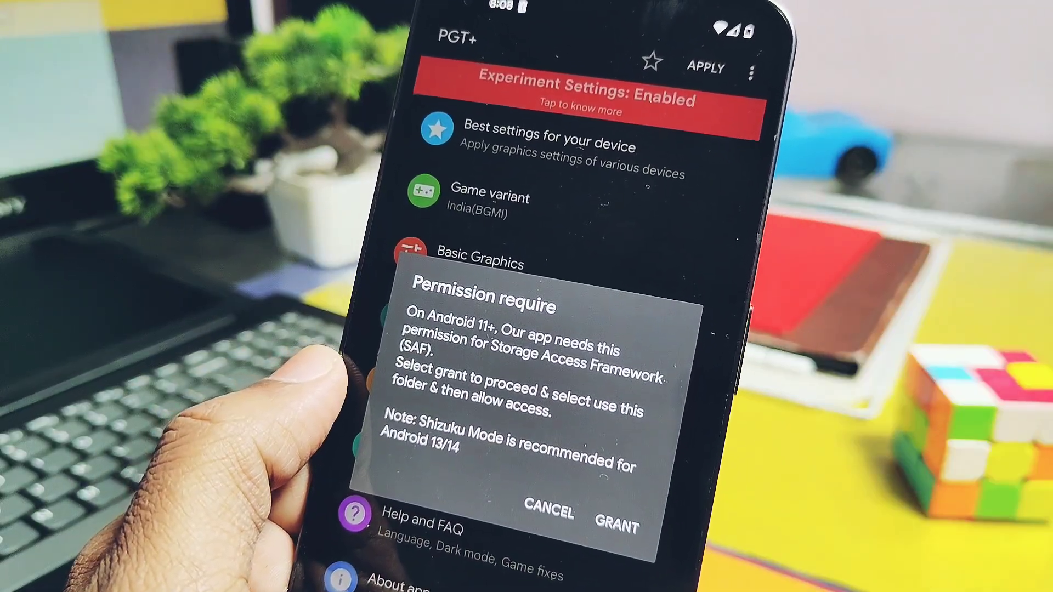
pyautogui.click(623, 524)
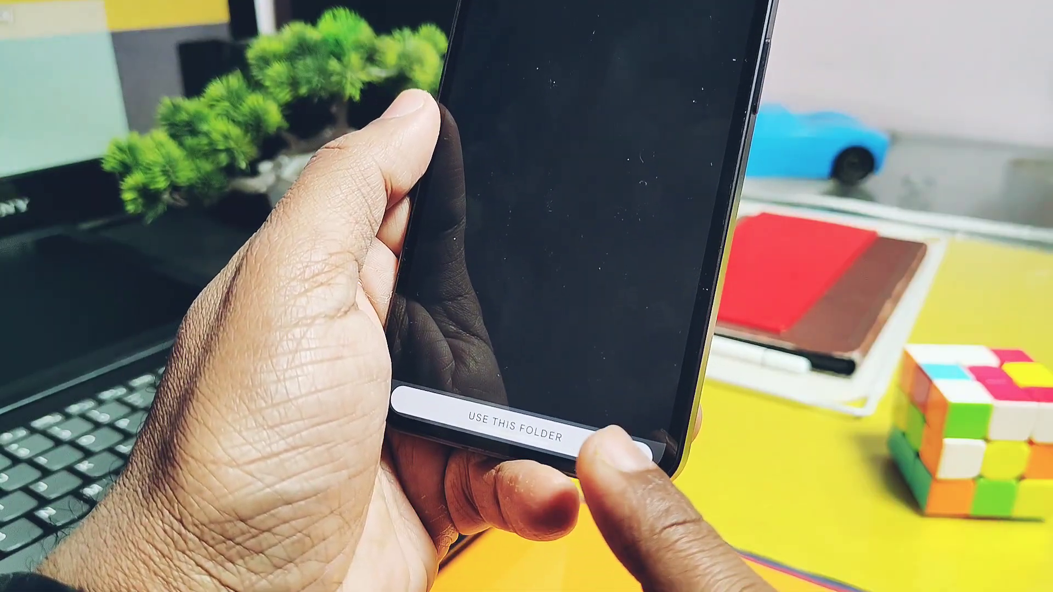
pyautogui.click(605, 461)
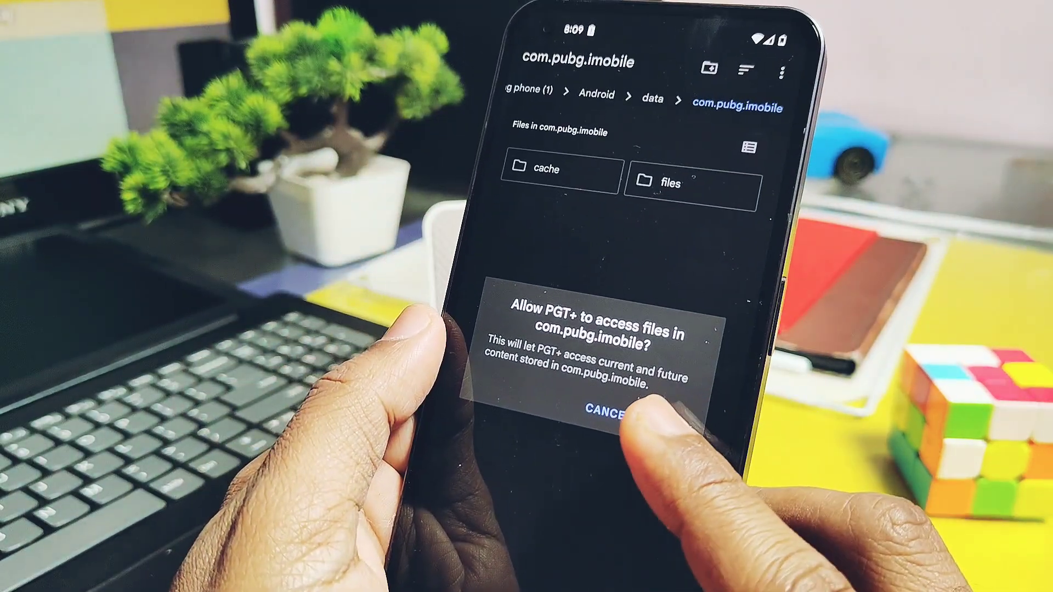
pyautogui.click(675, 412)
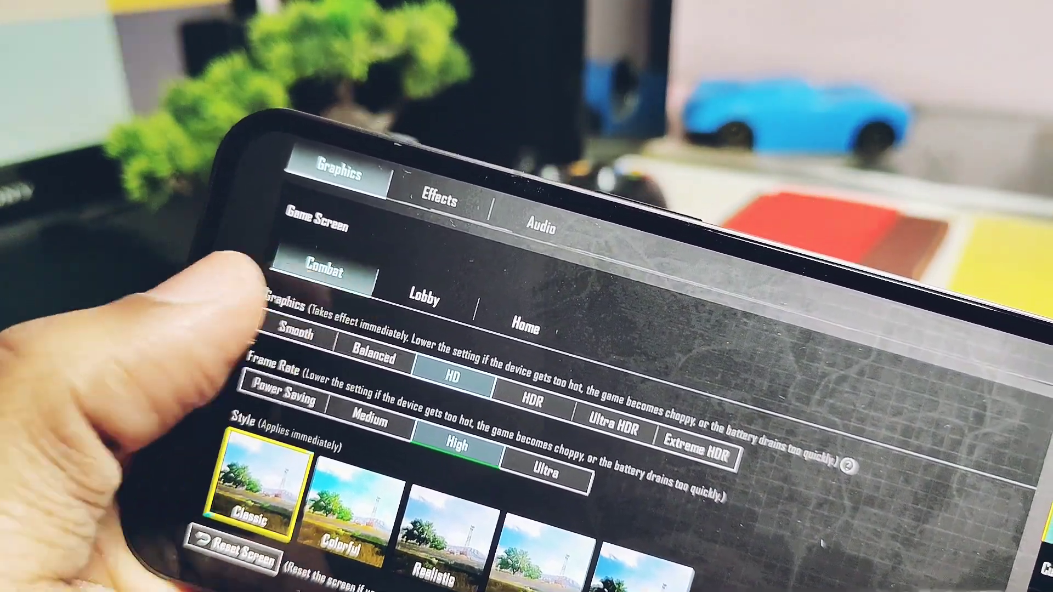
# Choose Smooth under Graphics in BGMI's Combat graphics settings.
pyautogui.click(324, 321)
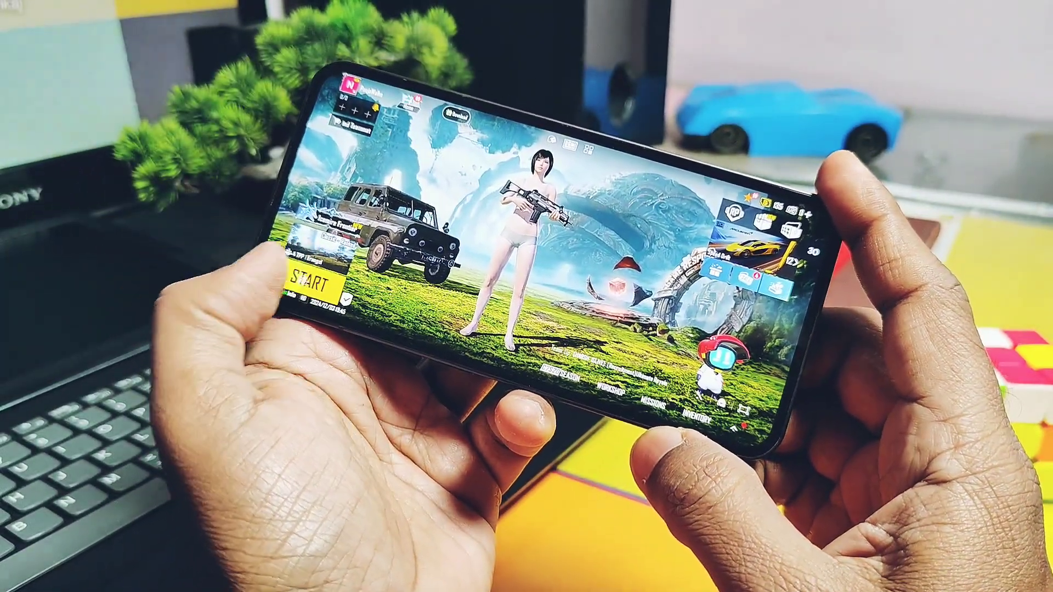
# Start matchmaking for a new BGMI match from the lobby.
pyautogui.click(305, 280)
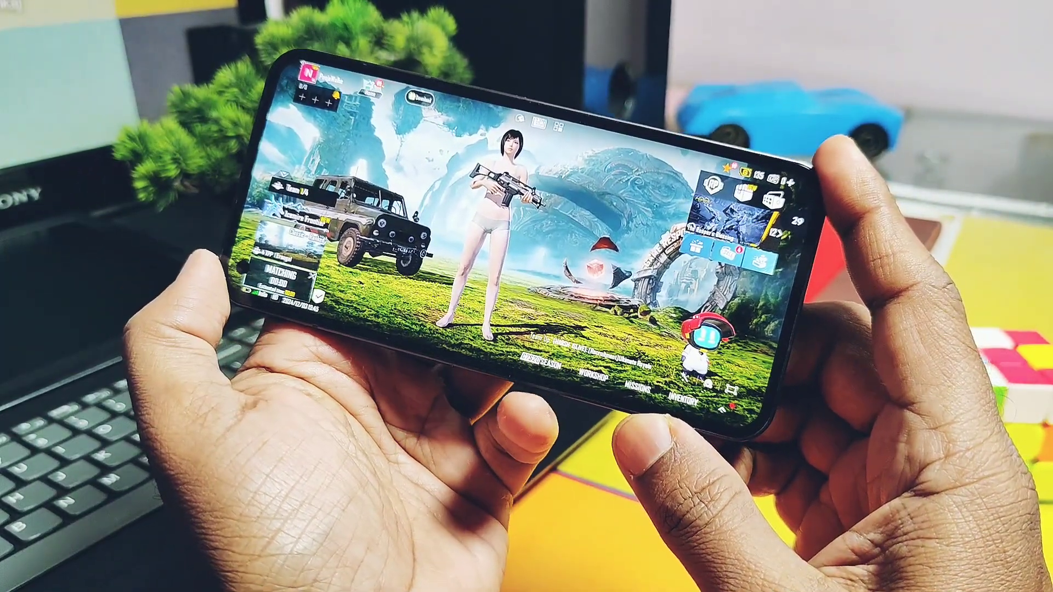